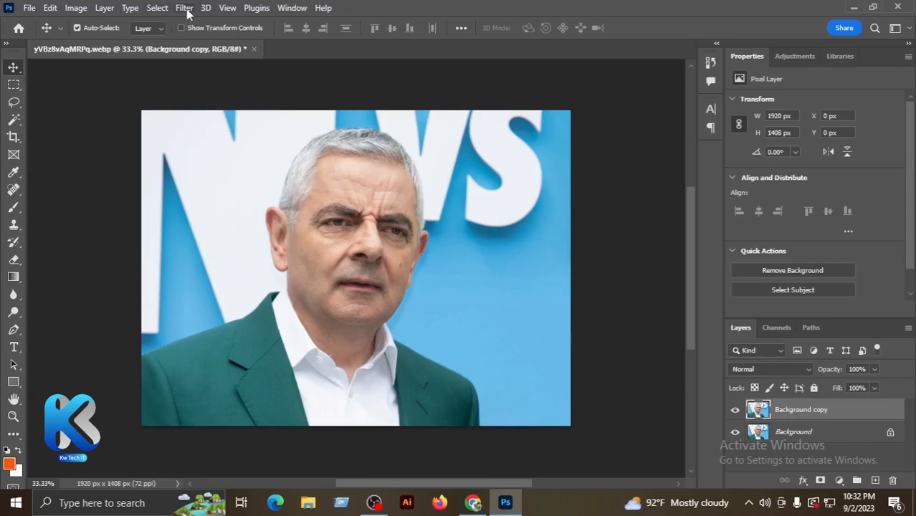
Step: Open the Liquify filter on the Background copy layer and try the face's Smile setting at 100 and at -100
click(185, 9)
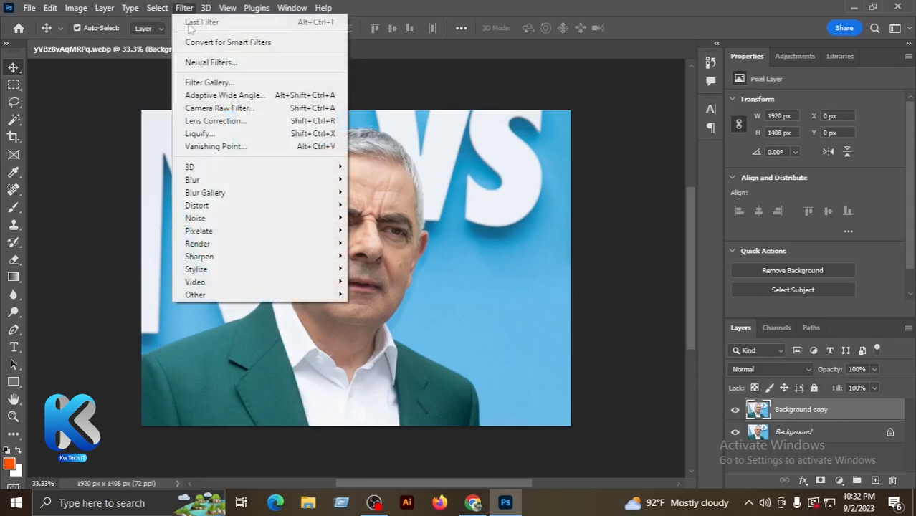
click(198, 136)
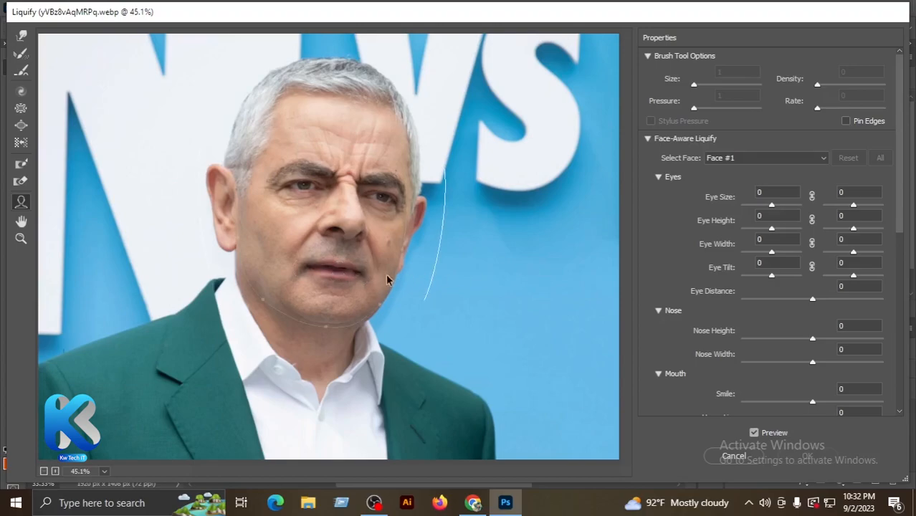
drag(348, 273, 348, 275)
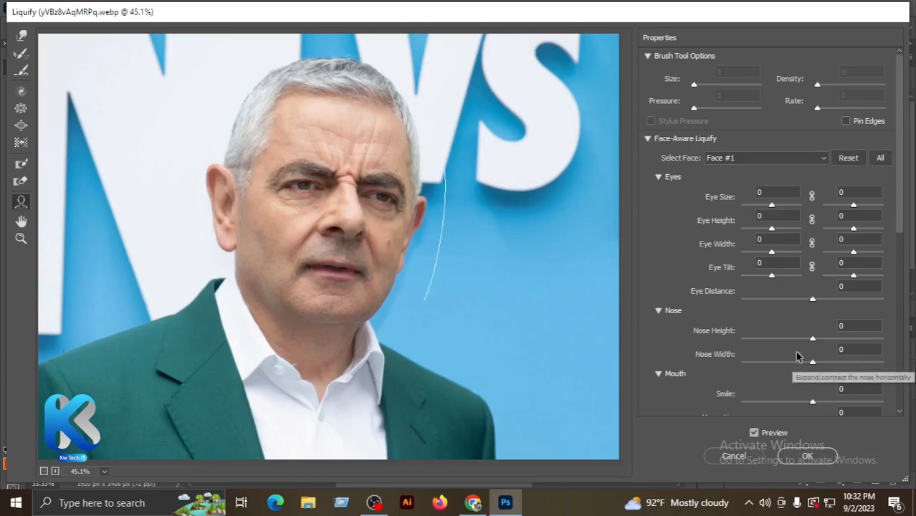
scroll(706, 344, down, 1)
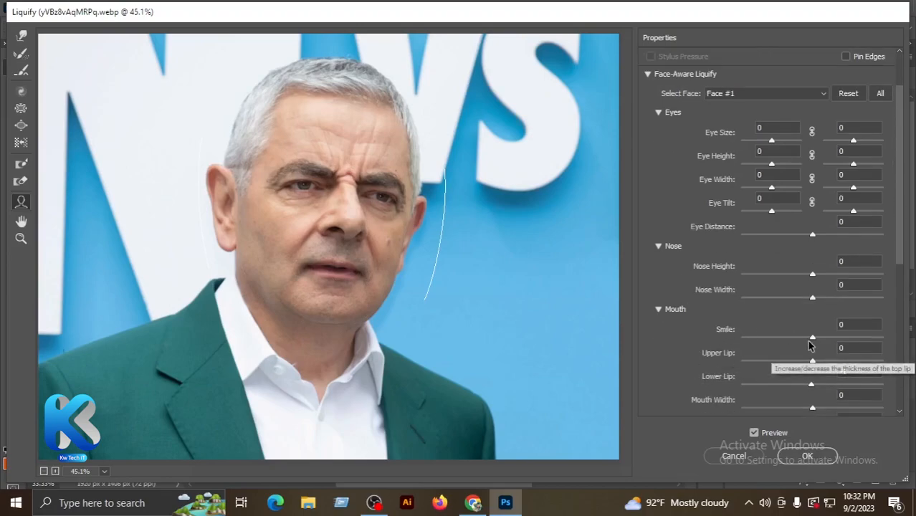
drag(812, 340, 887, 338)
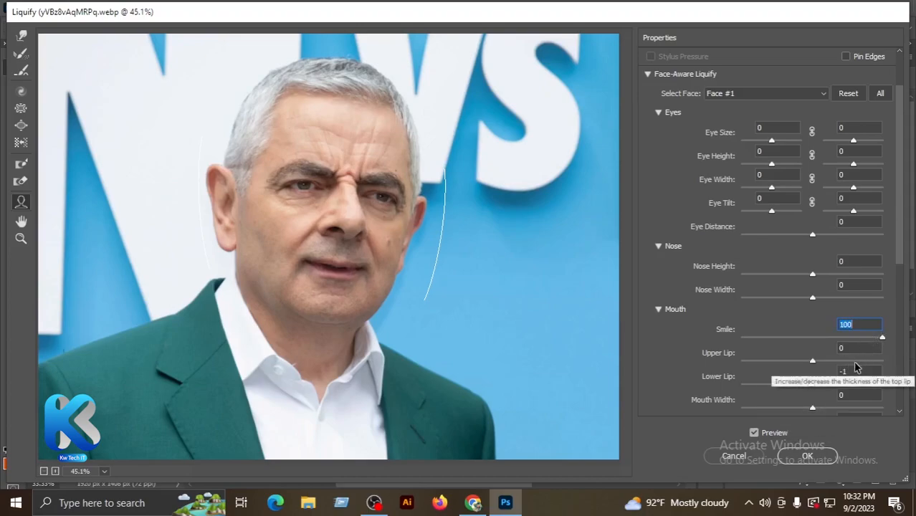
drag(882, 341, 715, 345)
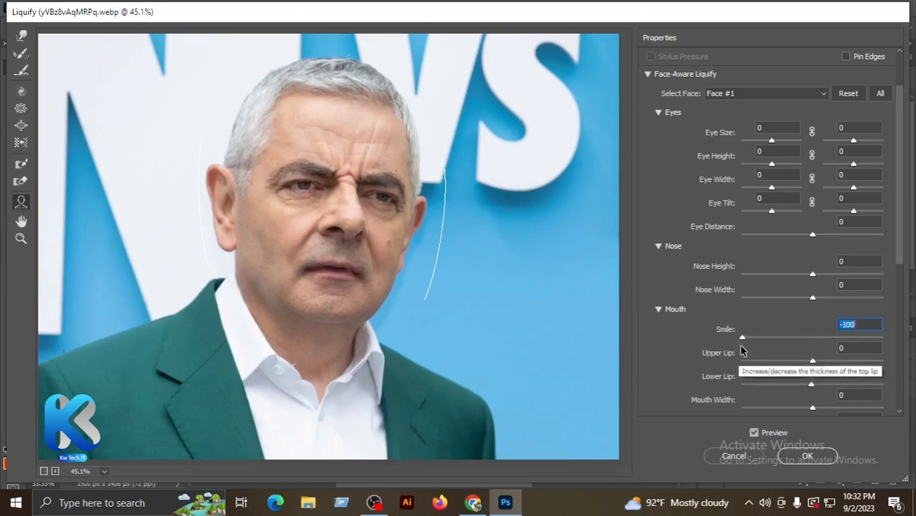
Step: Try Upper Lip at 100 and Lower Lip, Mouth Width and Mouth Height at -100, and cancel the Liquify changes
drag(813, 362, 893, 362)
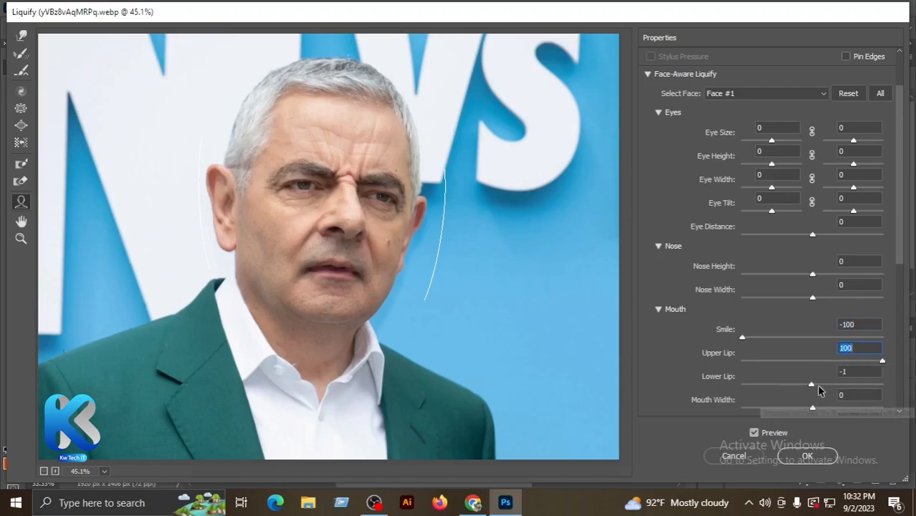
drag(811, 384, 694, 397)
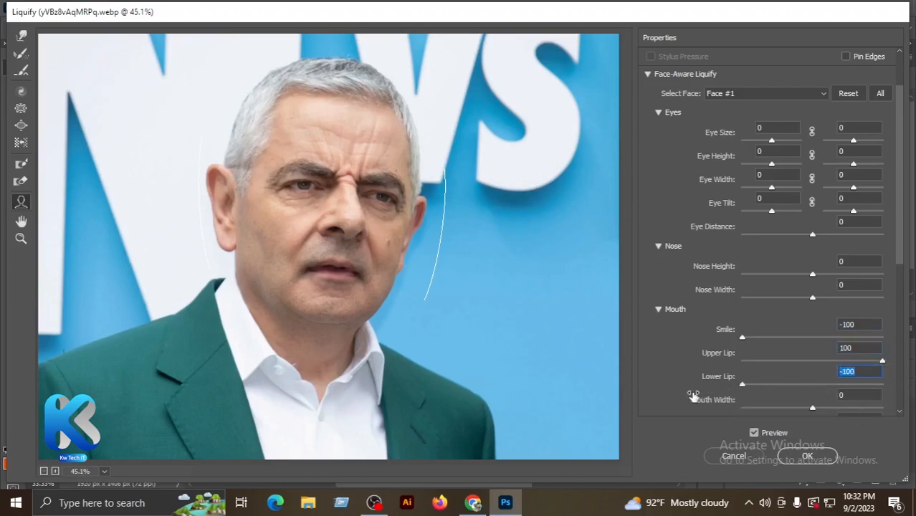
scroll(765, 377, down, 2)
drag(813, 343, 905, 347)
text(0)
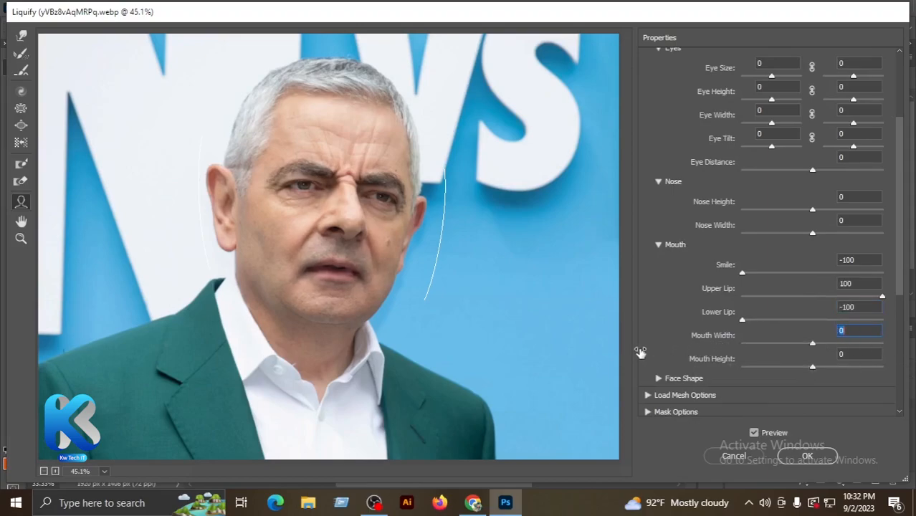
text(-100)
key(Return)
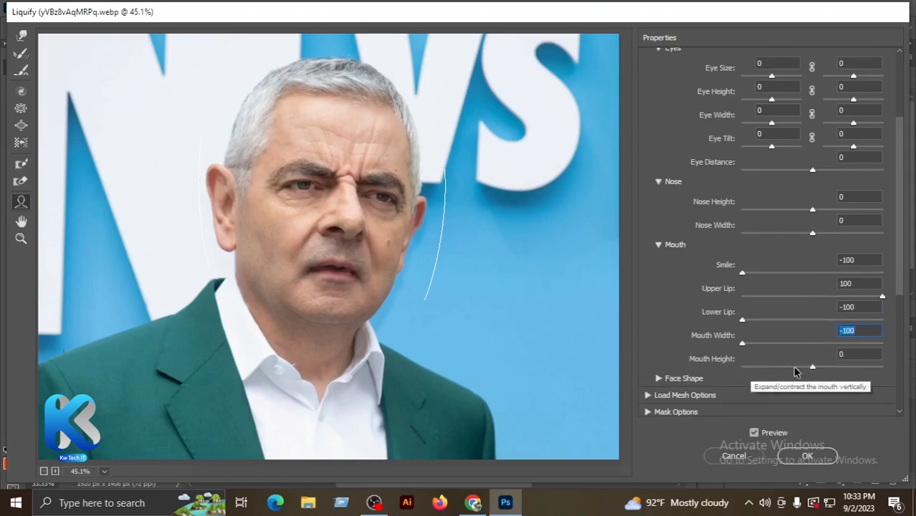
drag(813, 366, 745, 367)
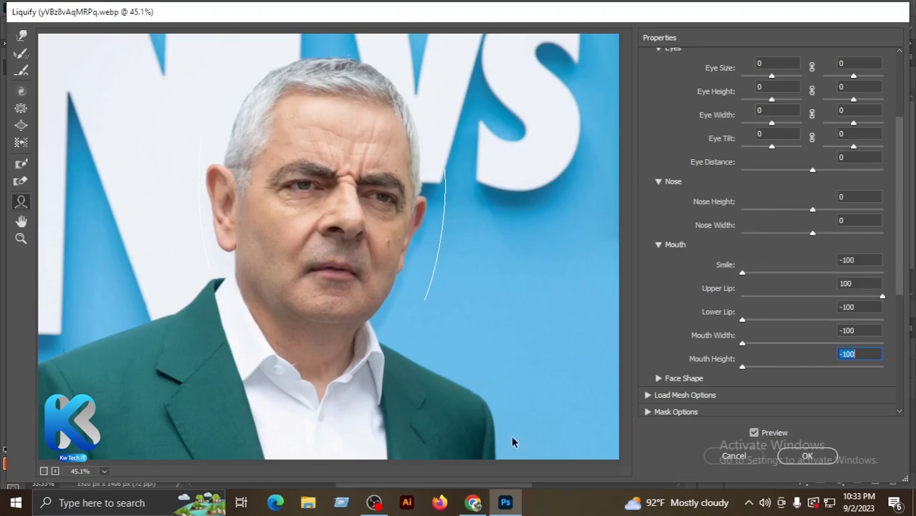
click(729, 462)
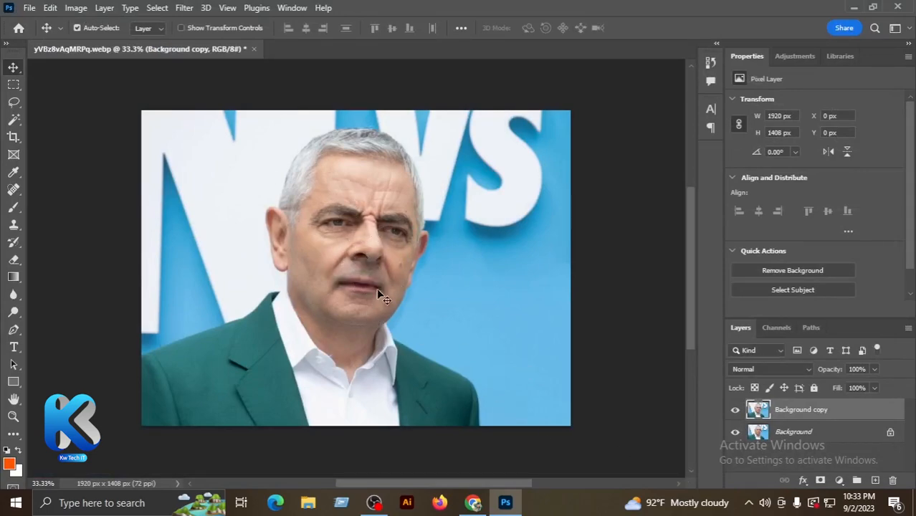
Step: Compare the photo with and without the Background copy layer, and delete that layer
click(736, 410)
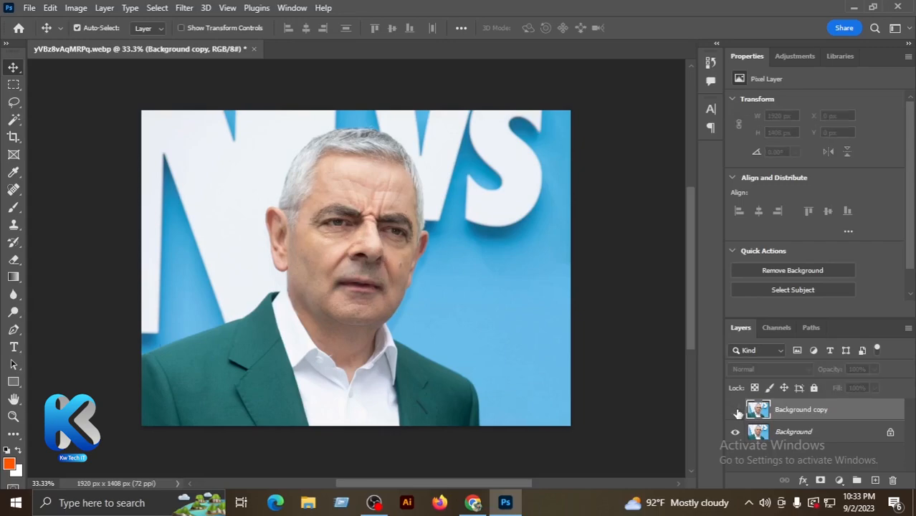
click(736, 410)
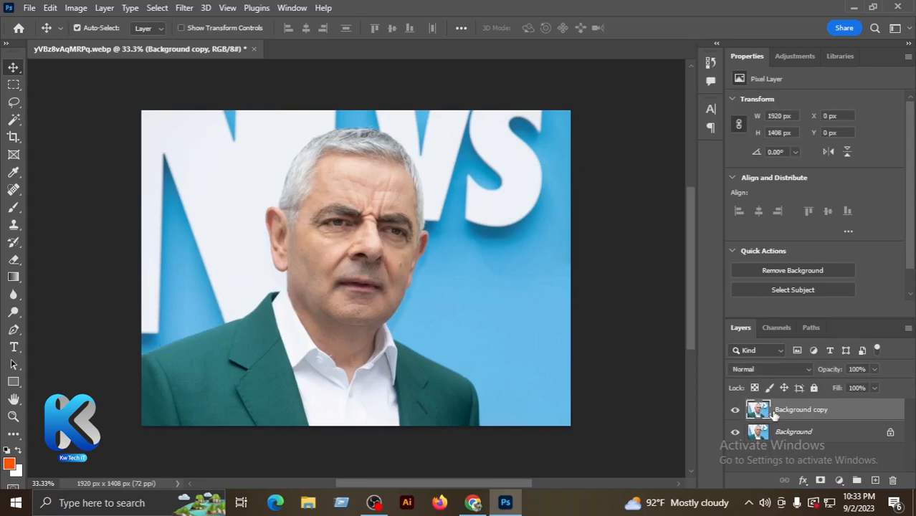
key(Delete)
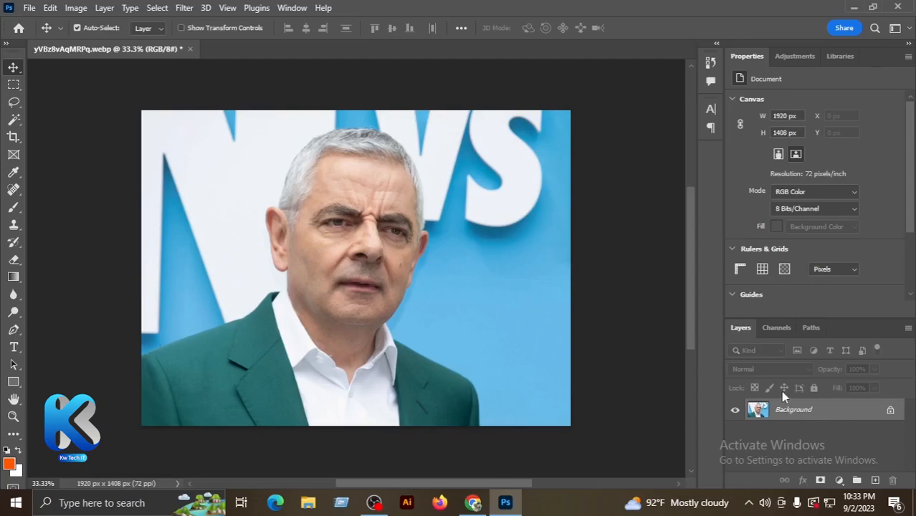
Step: Duplicate the Background layer to get a fresh copy for editing
key(ctrl+k)
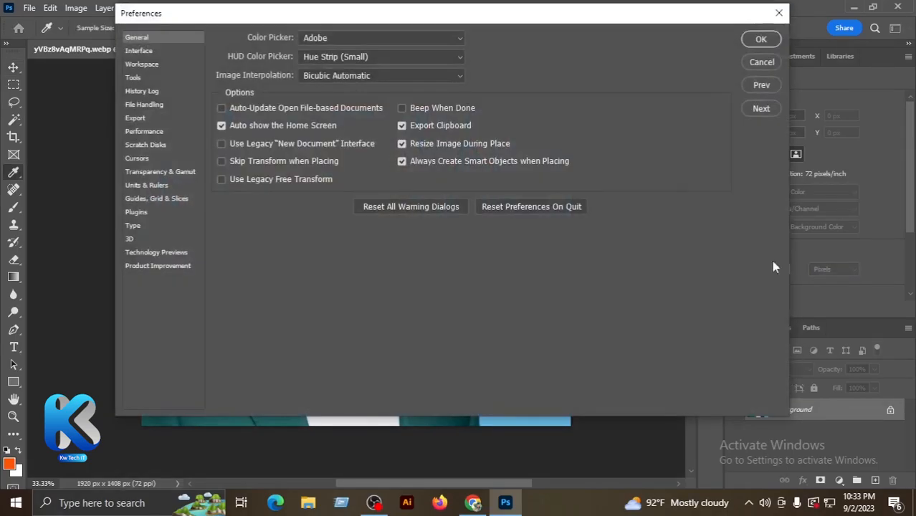
click(774, 13)
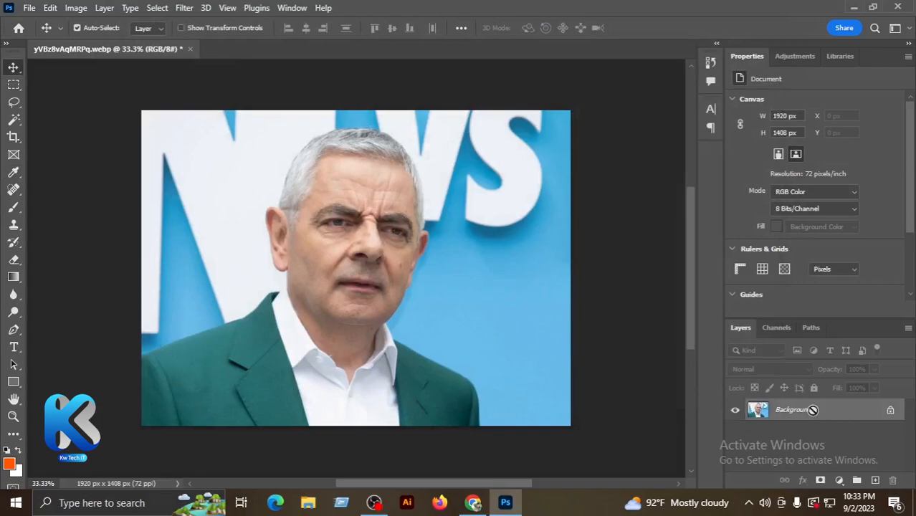
key(ctrl+j)
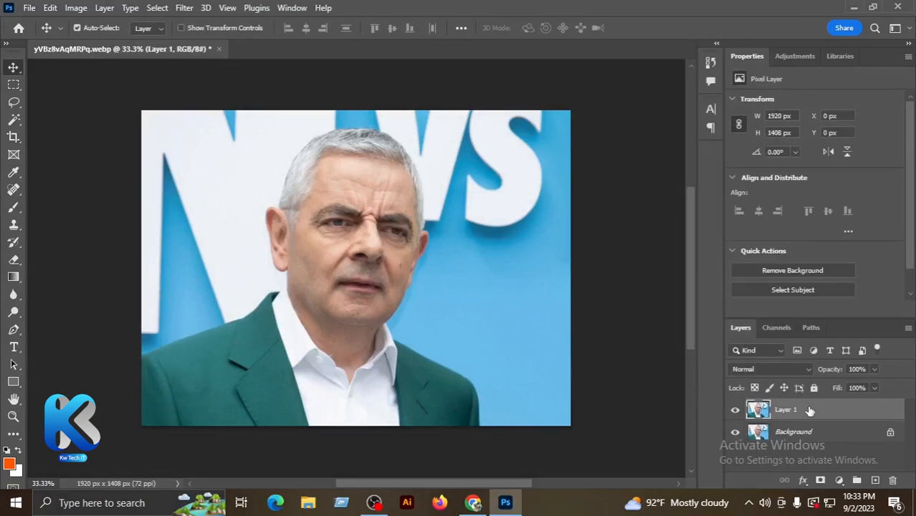
Step: Open the Liquify filter on Layer 1 and pull the tops of both ears into points with the Forward Warp tool
click(183, 7)
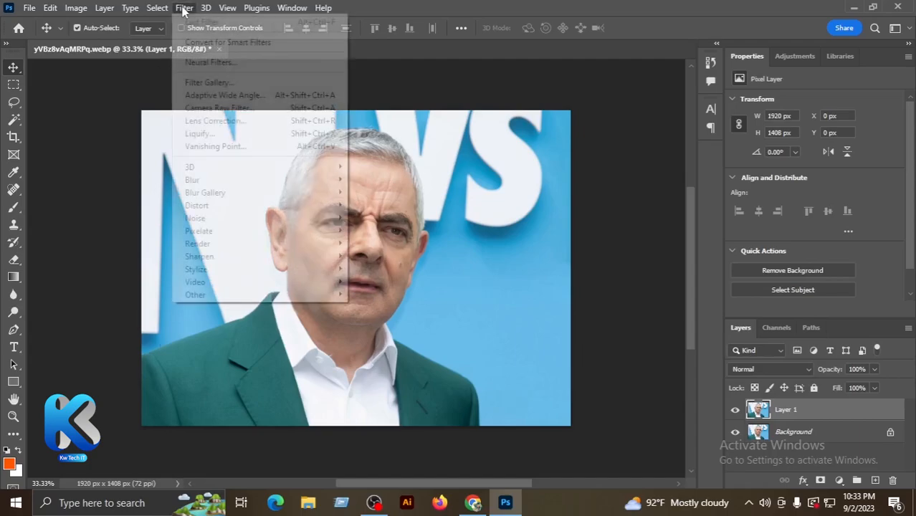
click(198, 134)
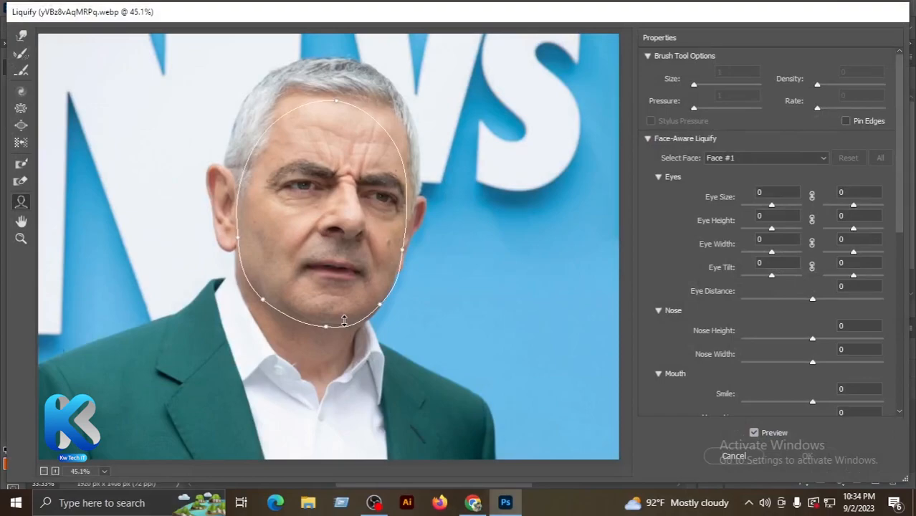
click(20, 43)
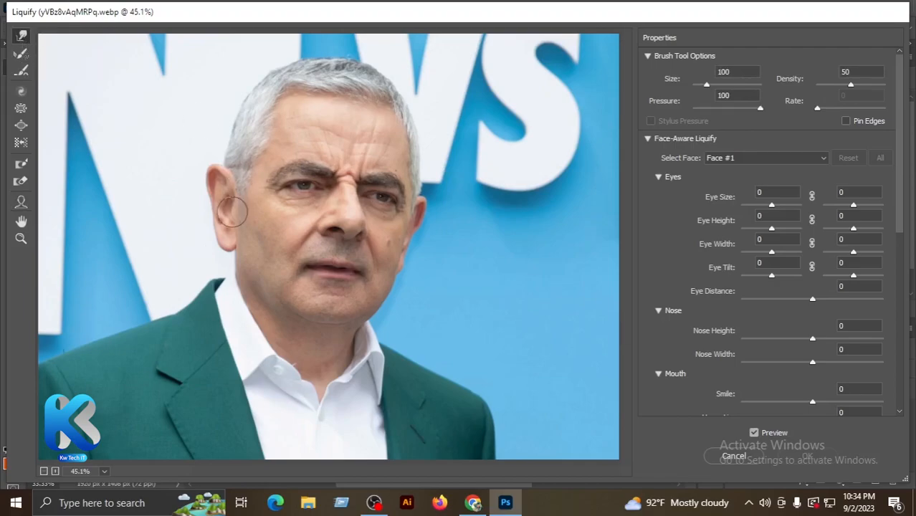
drag(216, 177, 203, 152)
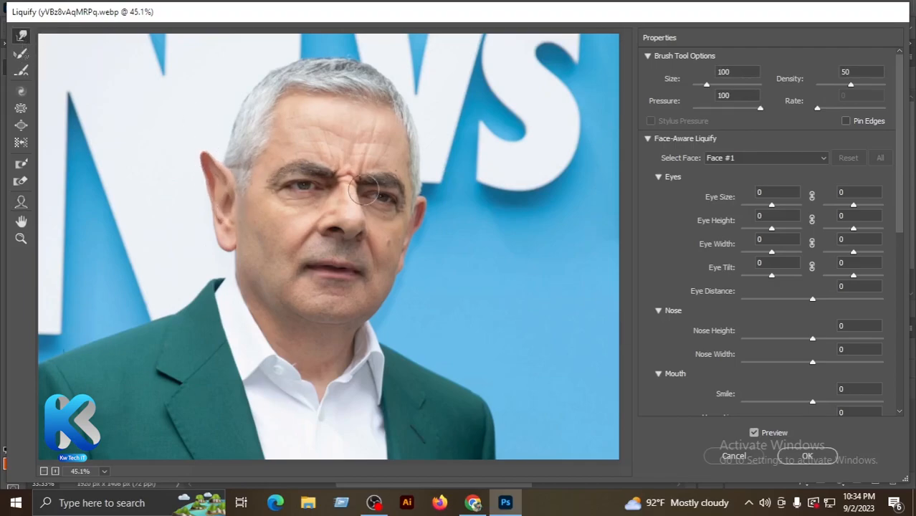
drag(435, 196, 445, 190)
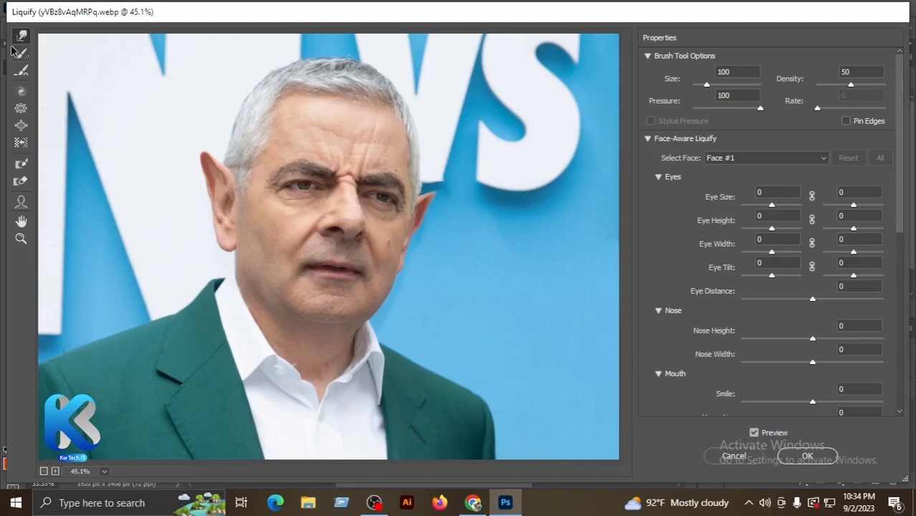
Step: Stretch the nose tip downward and the background letter S outward with Forward Warp, and cancel the Liquify changes
drag(353, 217, 349, 250)
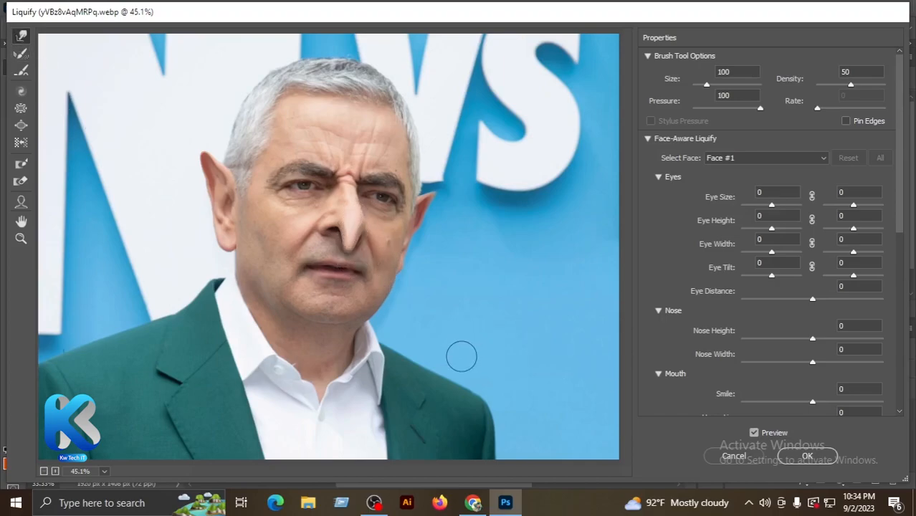
drag(505, 169, 500, 216)
drag(575, 116, 602, 111)
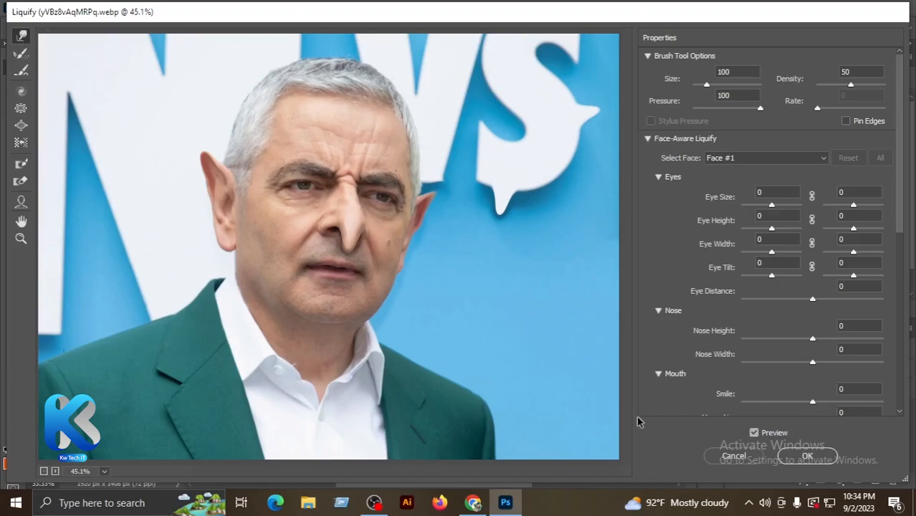
click(733, 457)
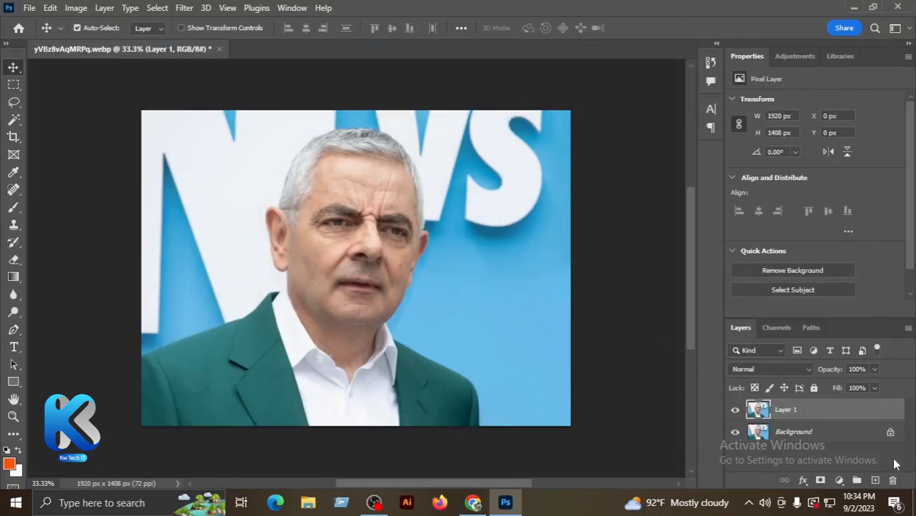
Step: Reopen the Liquify filter on Layer 1 and warp both ears into upward points with the Forward Warp tool at size 100
click(184, 8)
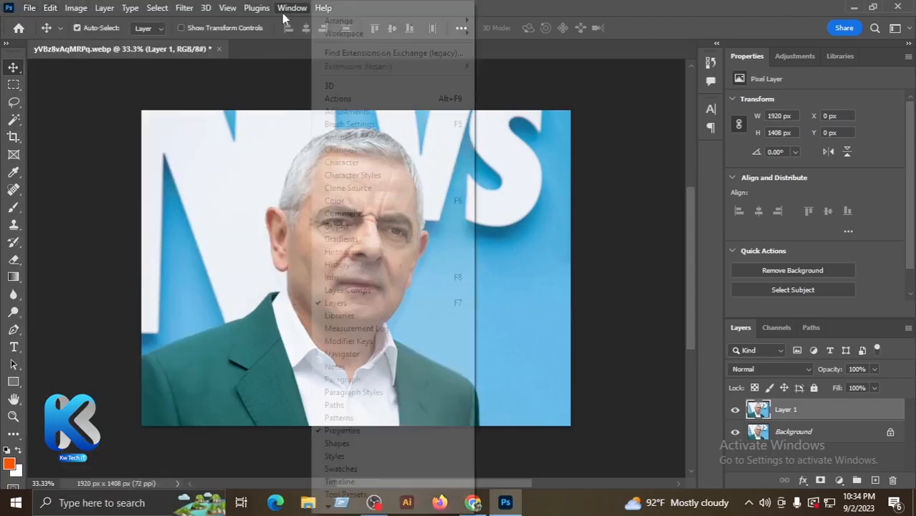
mouse_move(184, 8)
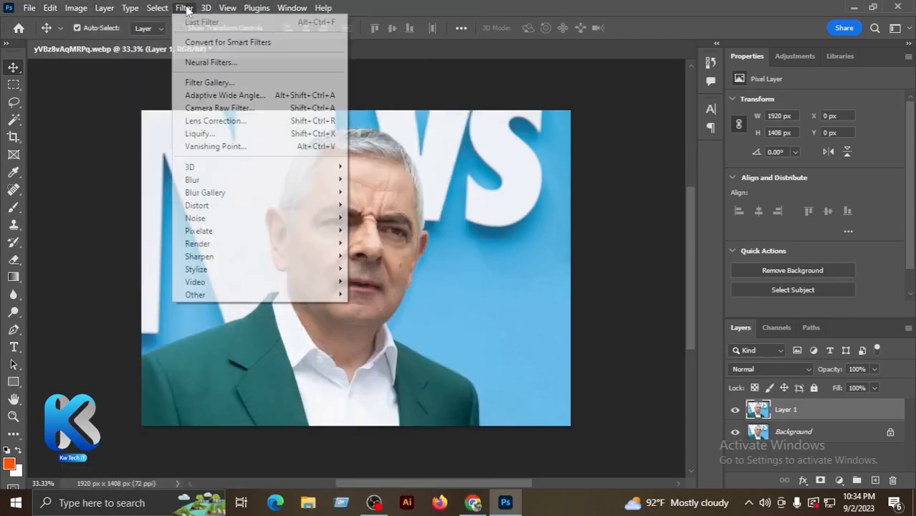
click(199, 134)
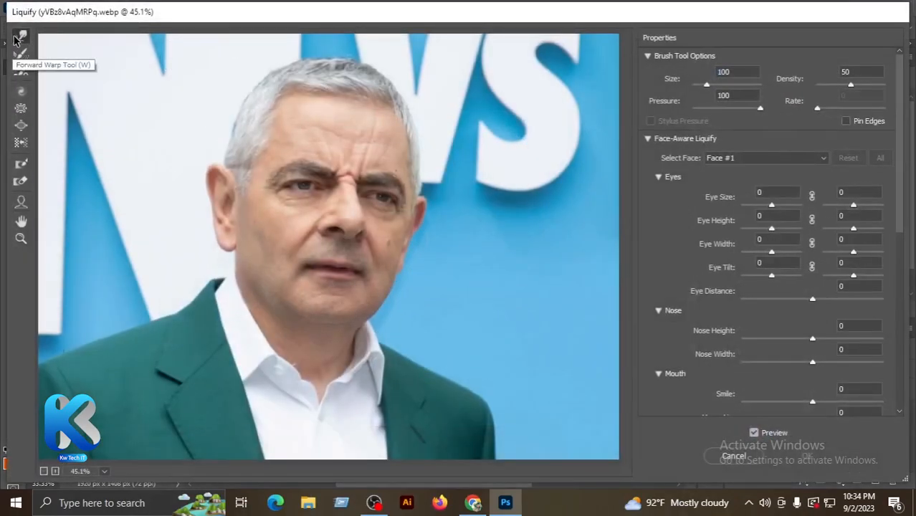
click(16, 38)
drag(214, 193, 197, 154)
drag(417, 208, 451, 186)
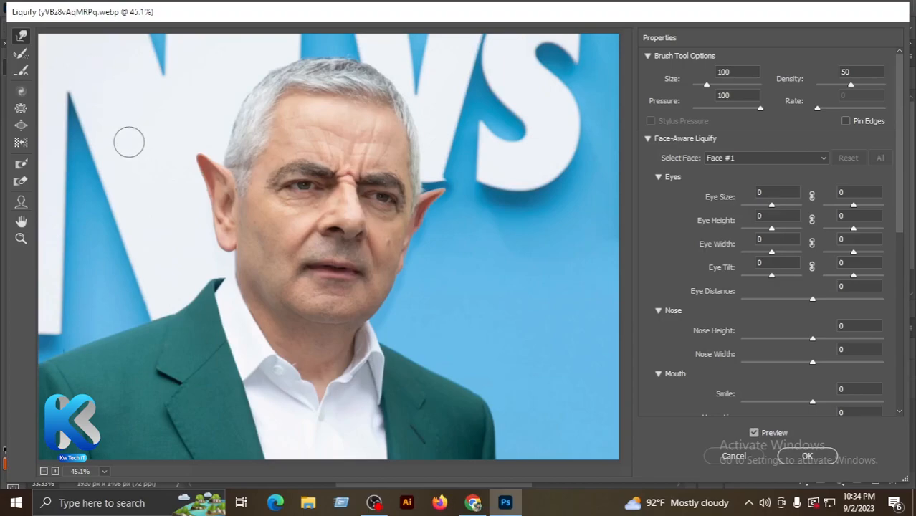
Step: Restore both pointed ears with the Reconstruct tool and even out the remaining distortion with the Smooth tool
click(21, 55)
mouse_move(199, 167)
mouse_down()
mouse_move(231, 188)
mouse_move(196, 159)
mouse_move(229, 188)
mouse_up()
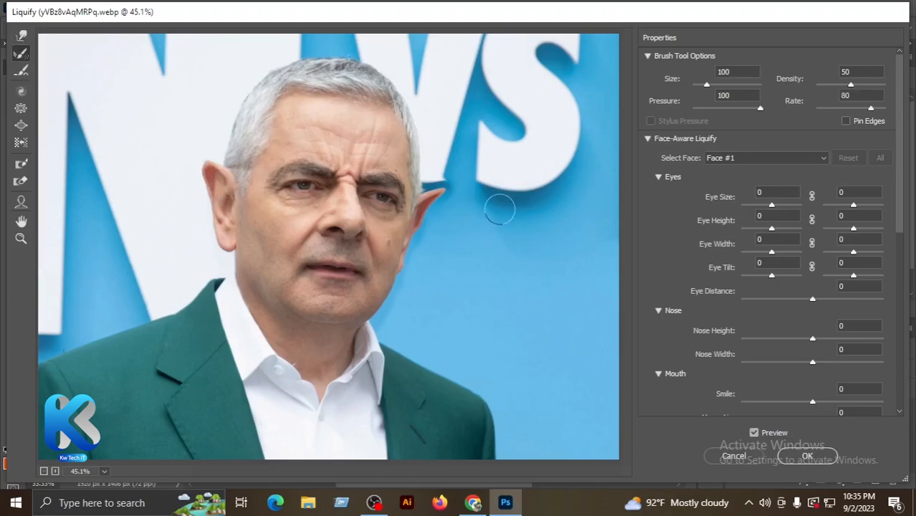
drag(463, 188, 424, 198)
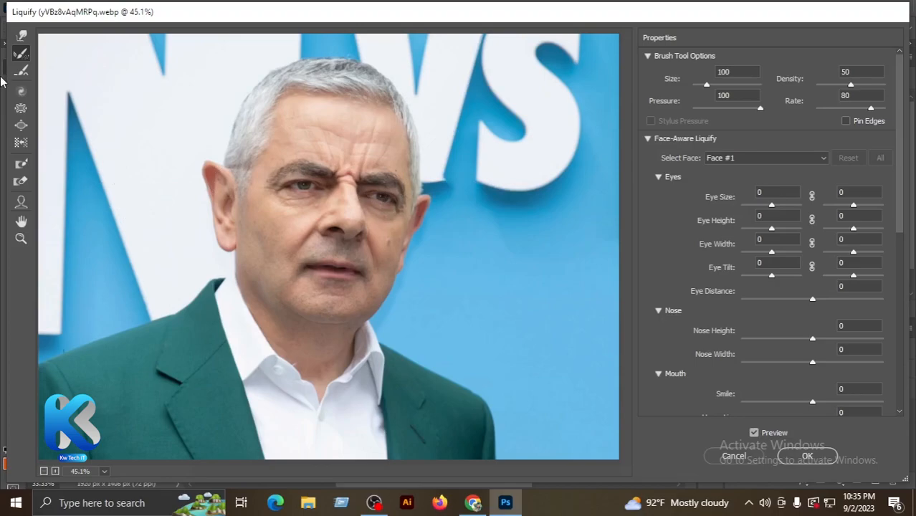
click(21, 72)
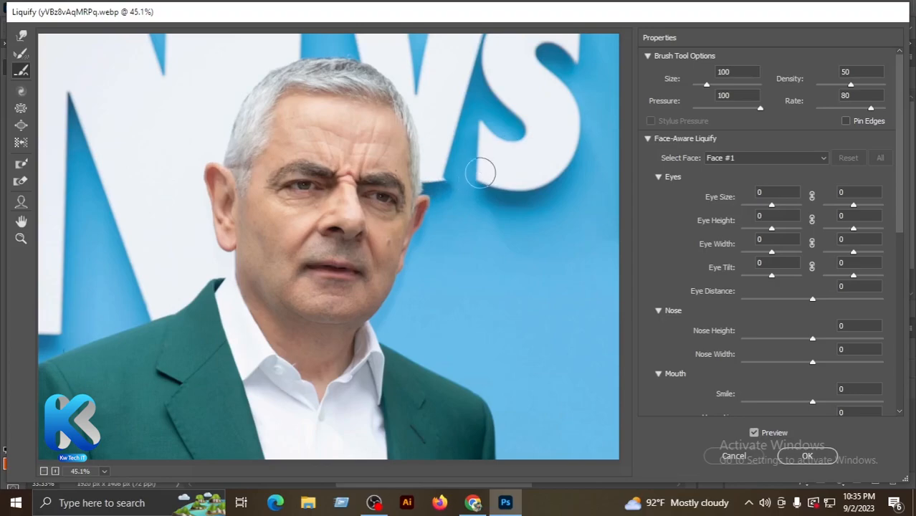
Step: Try the Twirl Clockwise tool on the top of the ear at the image's left, and undo the distortion
click(21, 93)
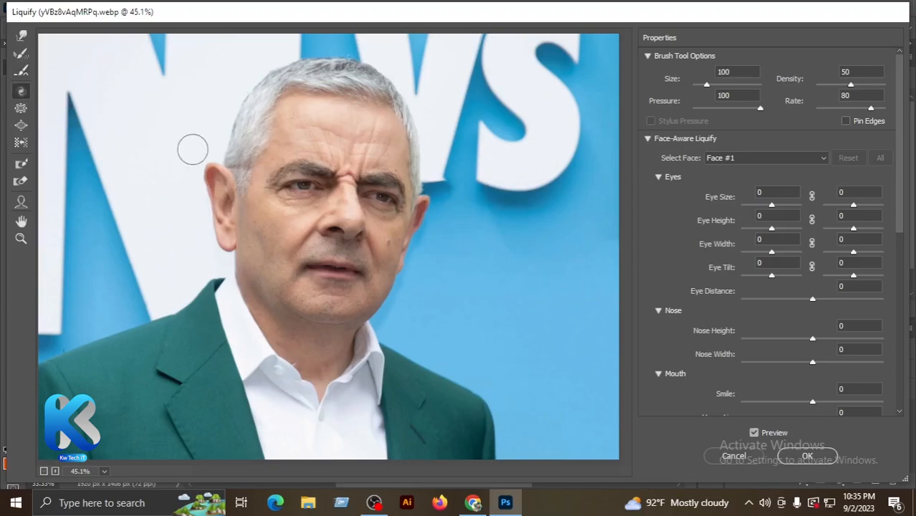
mouse_move(198, 177)
mouse_down()
mouse_move(224, 163)
mouse_move(220, 174)
mouse_move(237, 151)
mouse_up()
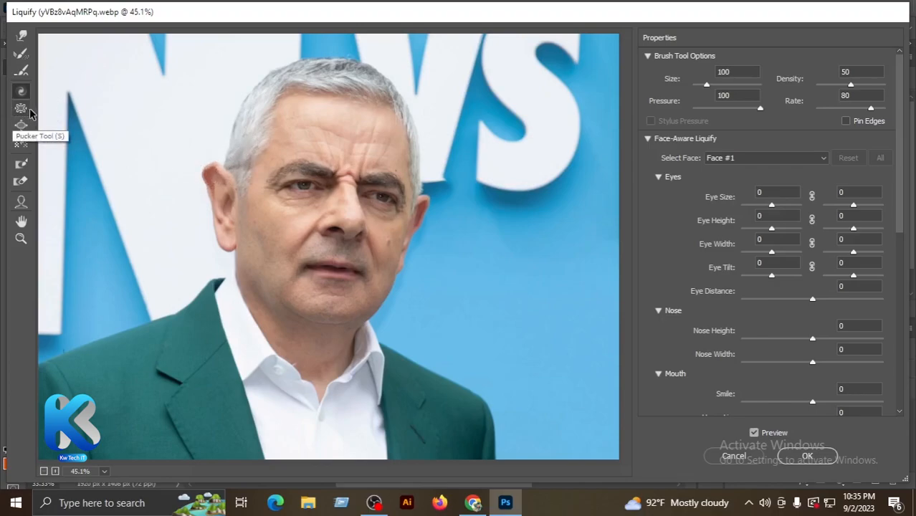
key(ctrl+z)
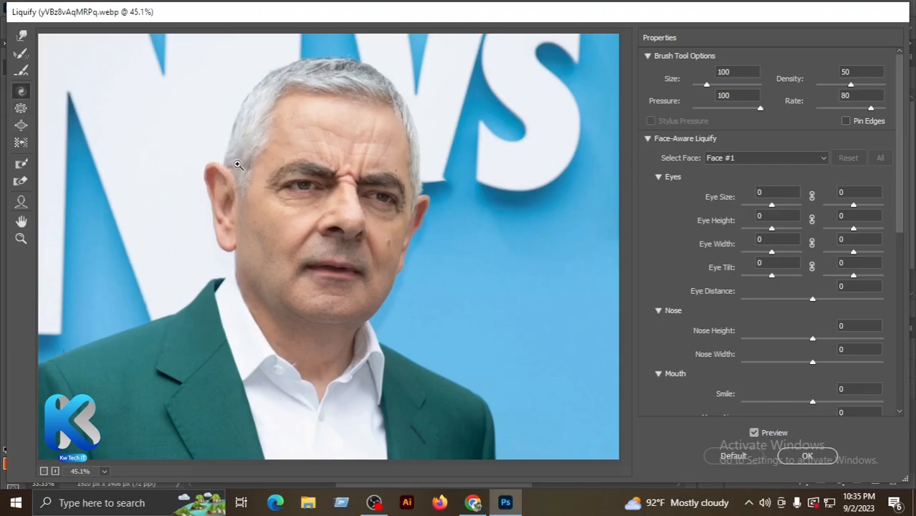
Step: Shrink both eyes with the Pucker tool and enlarge them again with the Bloat tool at size 100
click(21, 109)
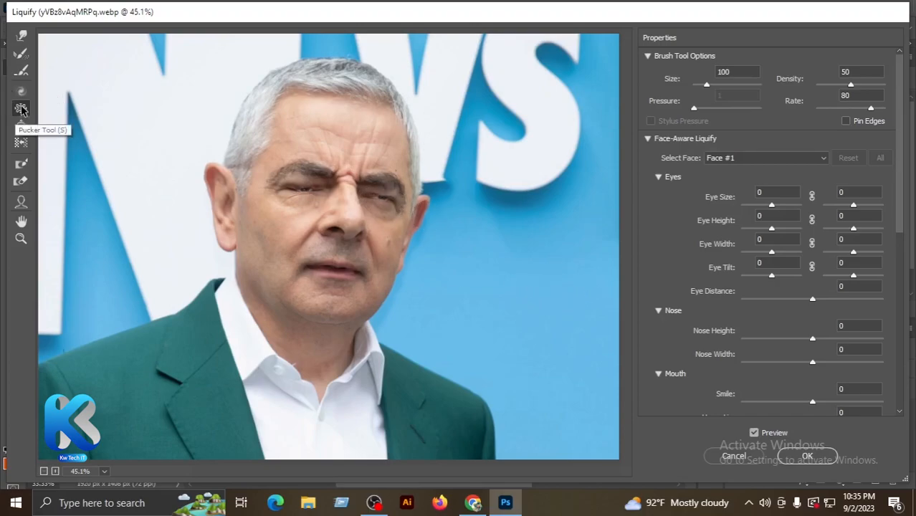
click(20, 127)
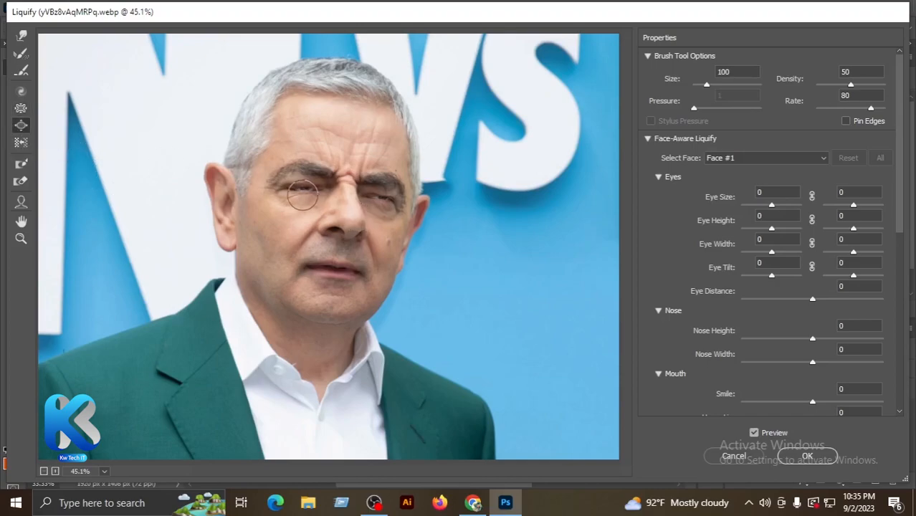
drag(310, 188, 310, 188)
drag(384, 200, 380, 199)
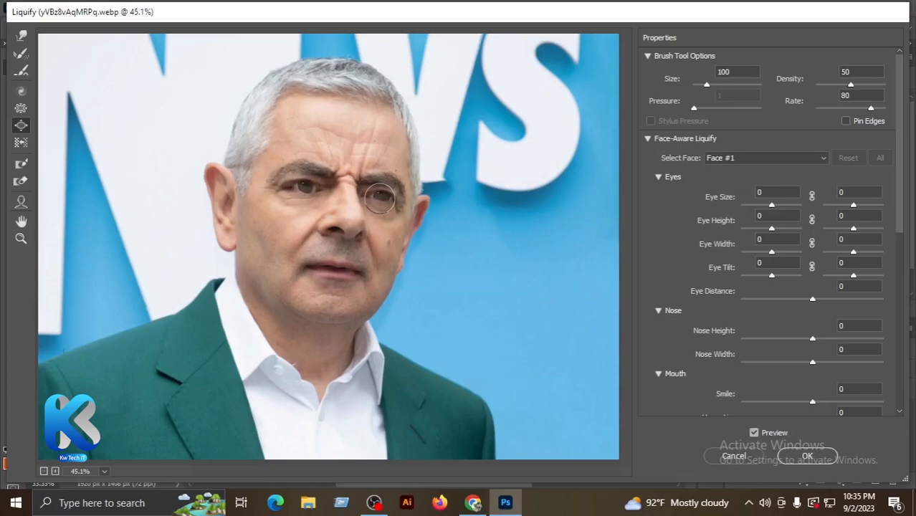